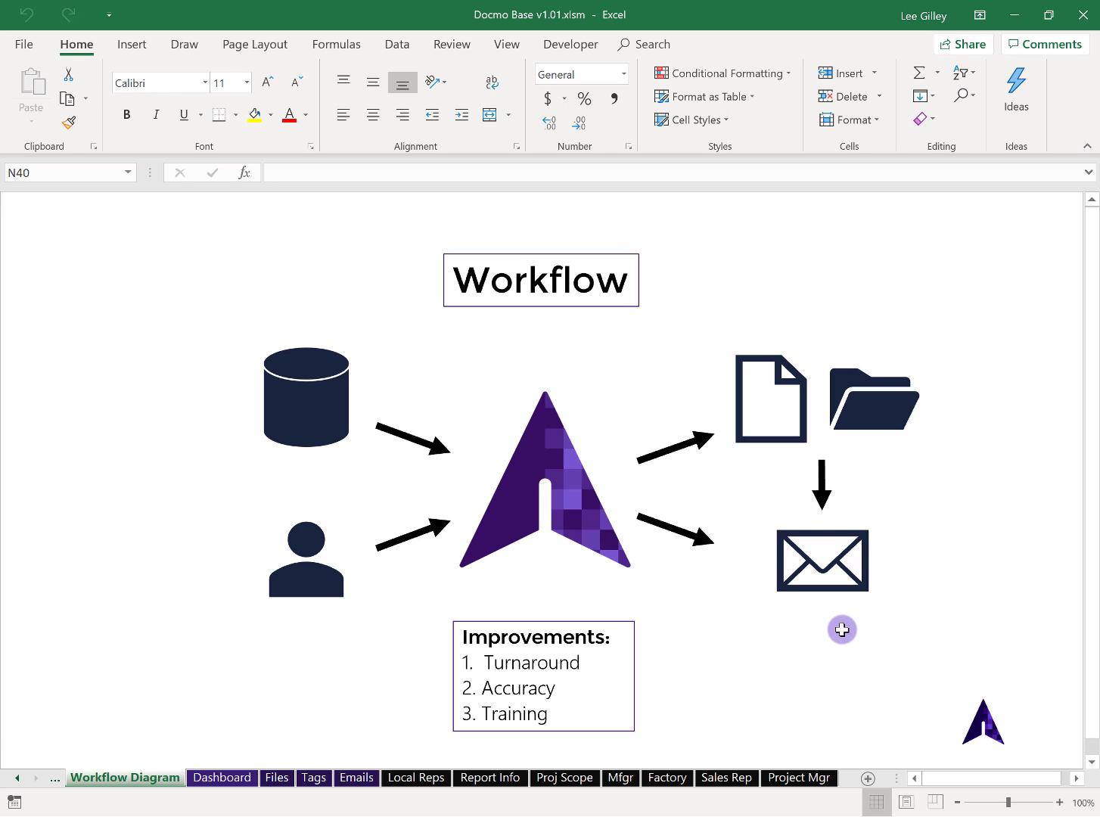
pyautogui.press('Left')
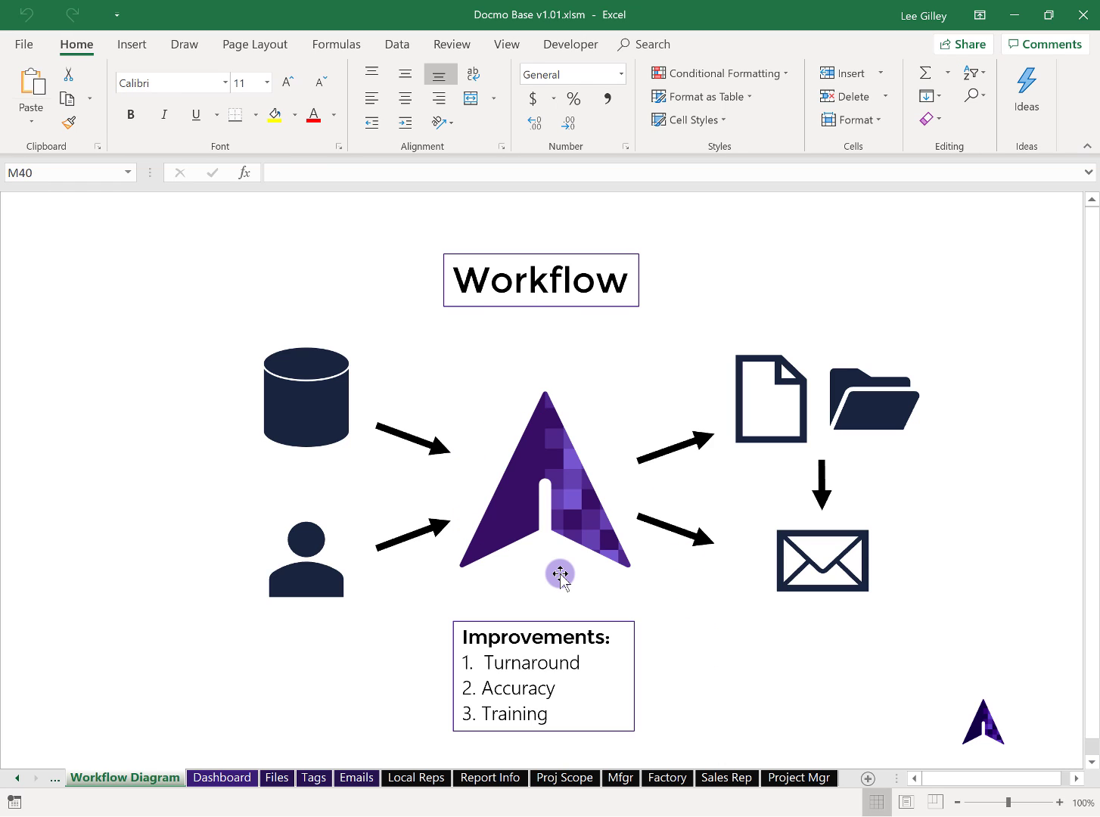